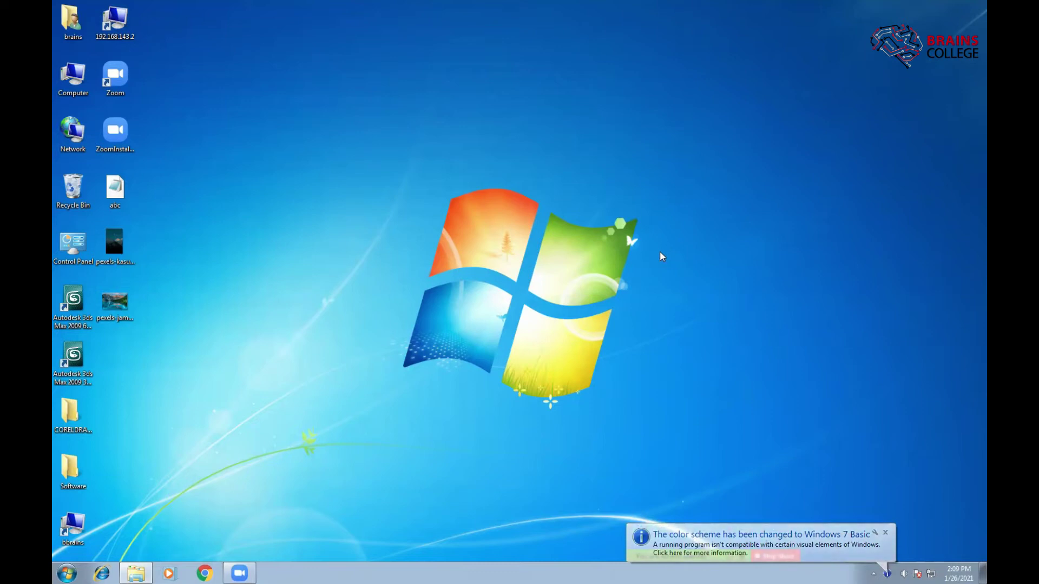
pyautogui.rightClick(680, 178)
pyautogui.click(697, 209)
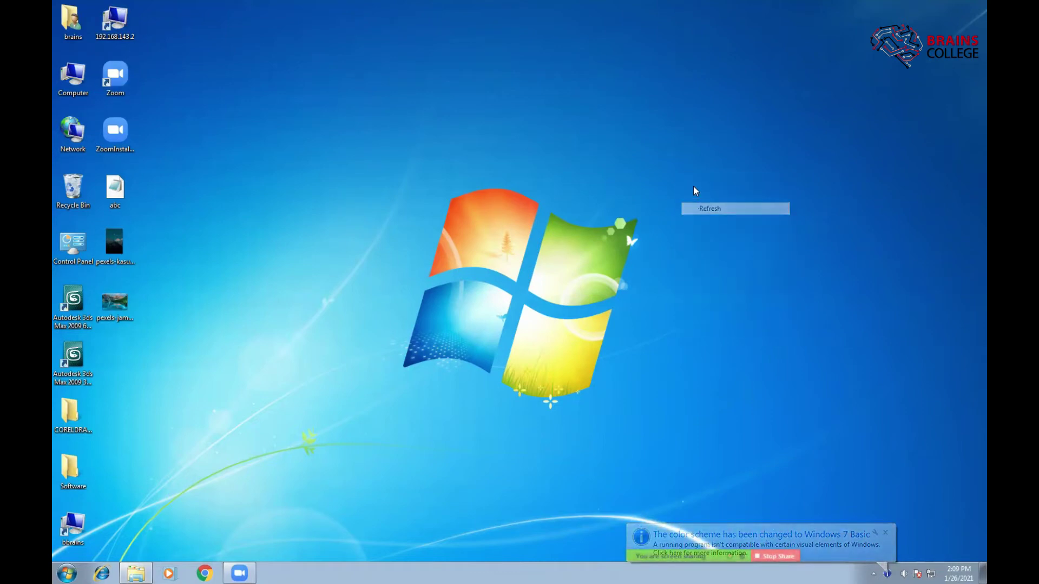
pyautogui.rightClick(691, 182)
pyautogui.click(704, 214)
pyautogui.rightClick(680, 187)
pyautogui.click(685, 213)
pyautogui.rightClick(677, 182)
pyautogui.click(683, 213)
pyautogui.rightClick(670, 185)
pyautogui.click(683, 216)
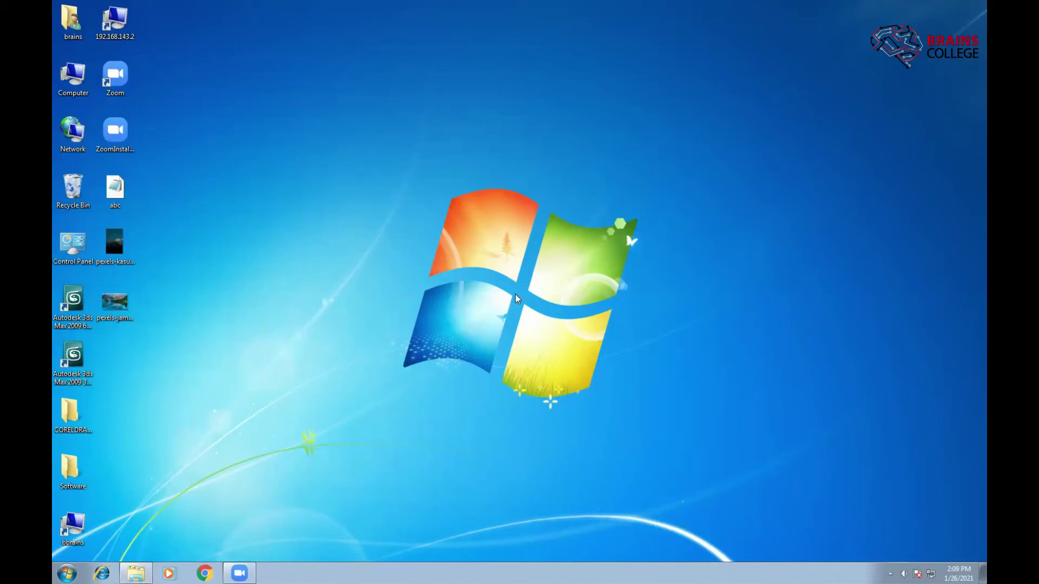
# Launch CorelDRAW and create a new blank Letter-size document with the default settings
pyautogui.press('super+r')
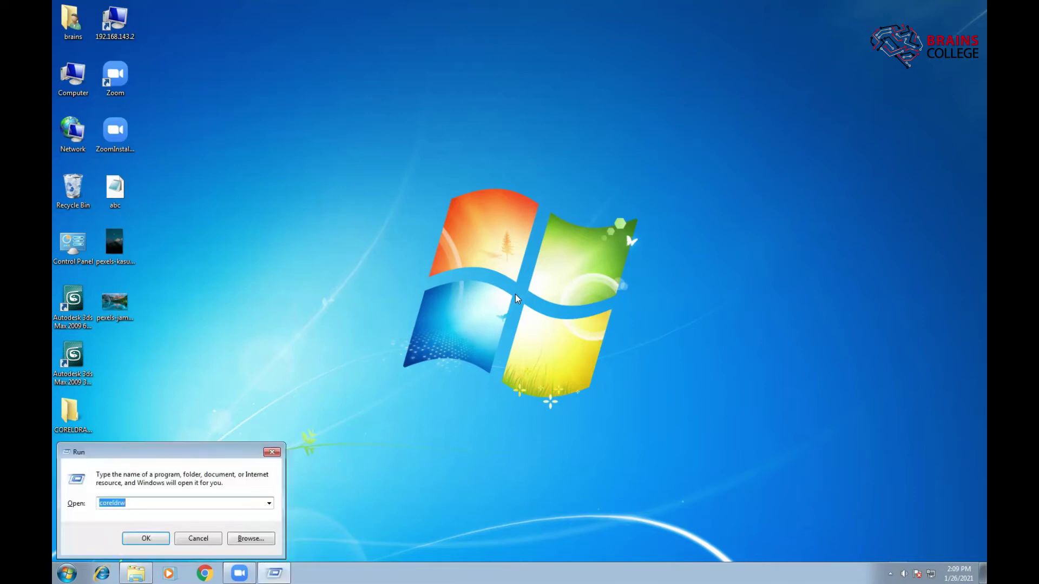
pyautogui.press('Return')
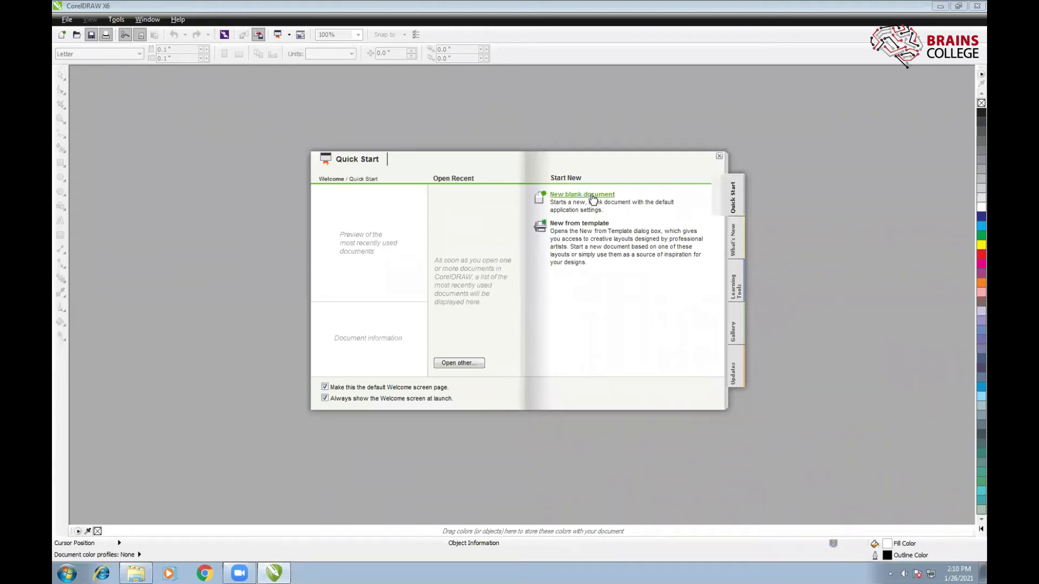
pyautogui.click(593, 195)
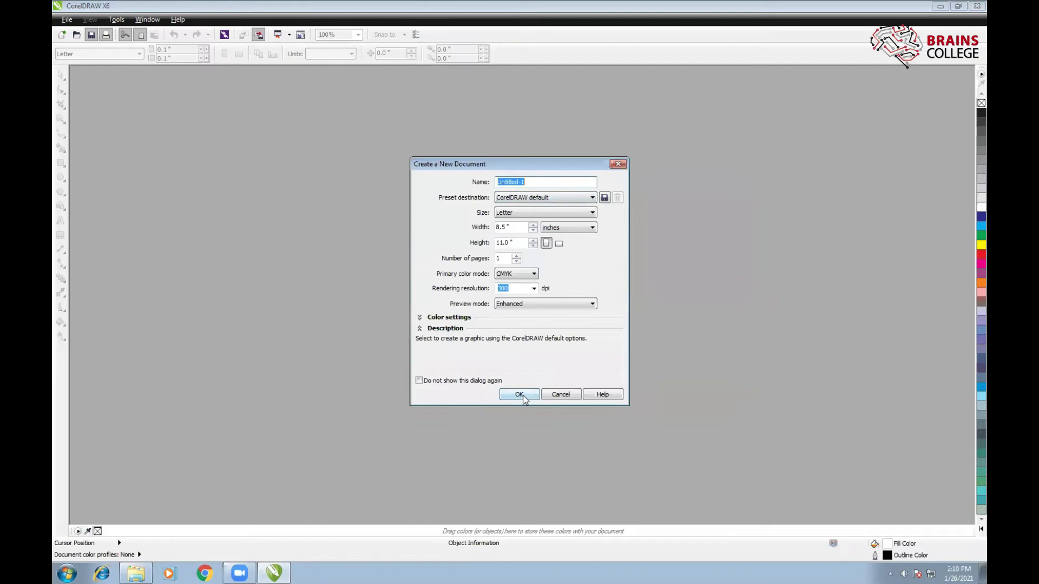
pyautogui.click(523, 398)
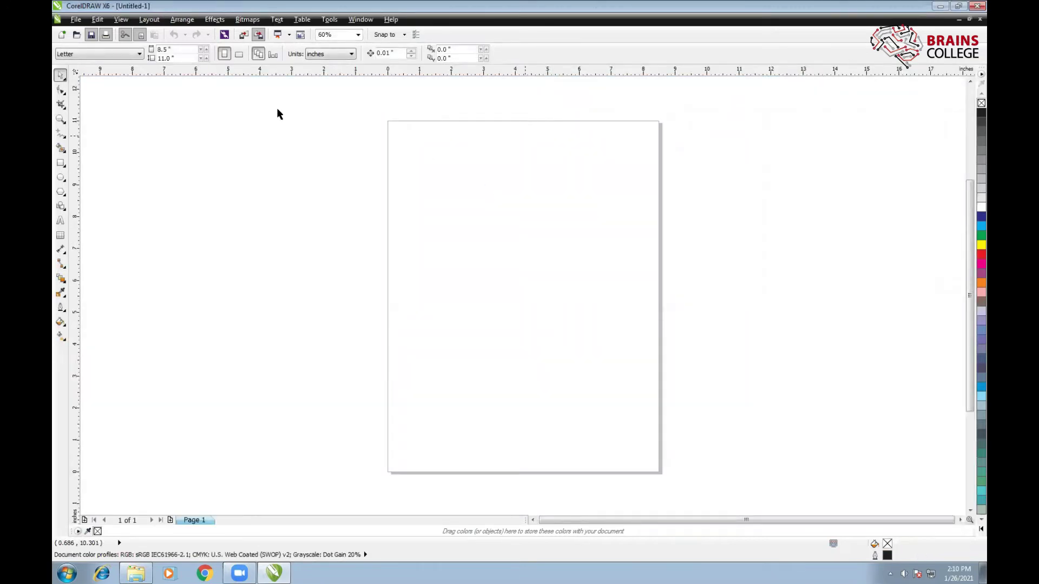
# Switch the page to landscape orientation
pyautogui.click(240, 54)
pyautogui.scroll(2, 420, 222)
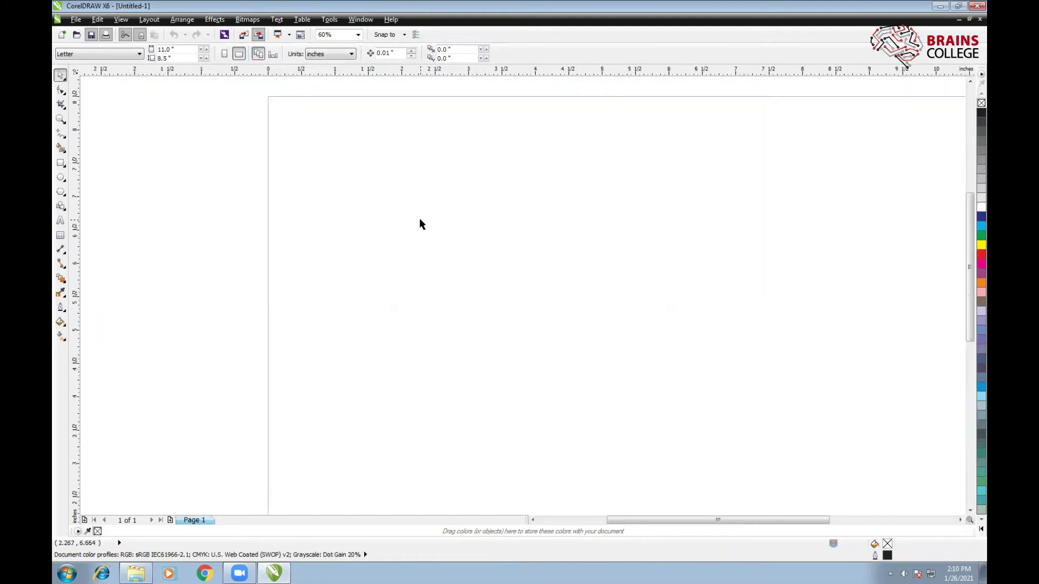
pyautogui.moveTo(462, 231); pyautogui.dragTo(433, 213)
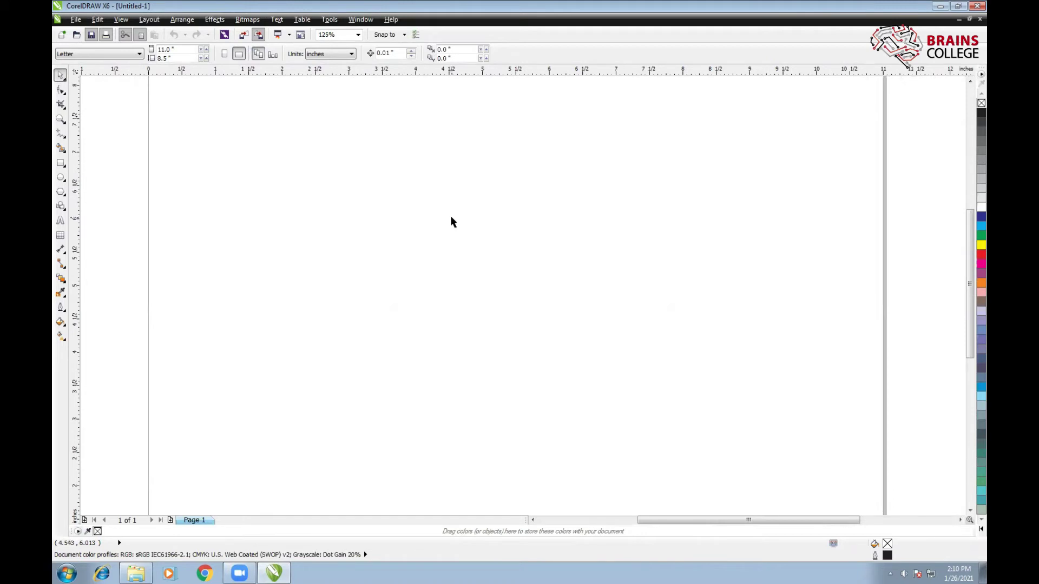
# Import the Pexels mountain-lake JPEG from the desktop at about 3.37 by 2.27 inches and centre it near x 4.7, y 5.7 inches
pyautogui.hotkey('ctrl', 'i')
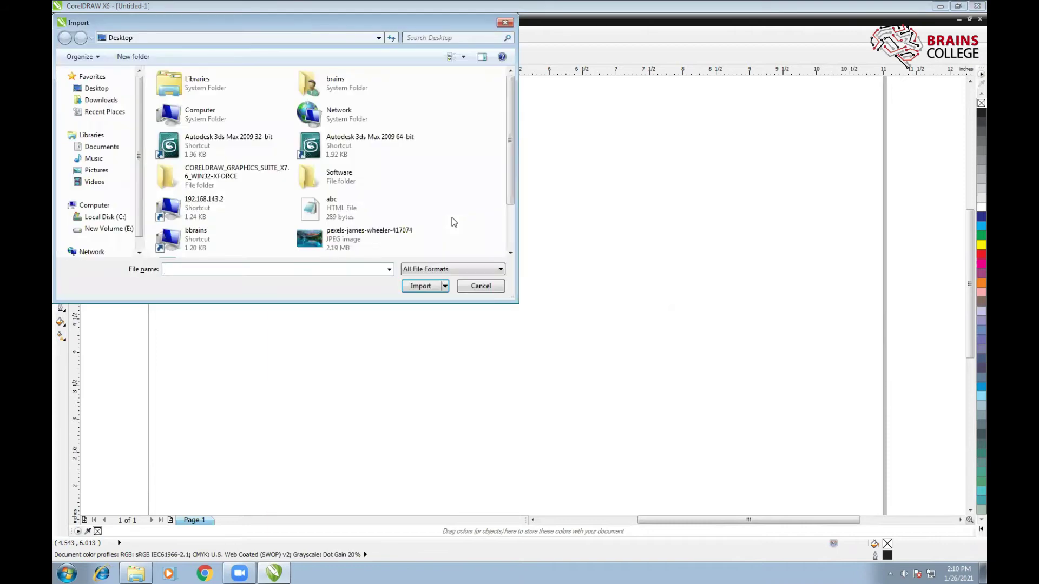
pyautogui.click(361, 238)
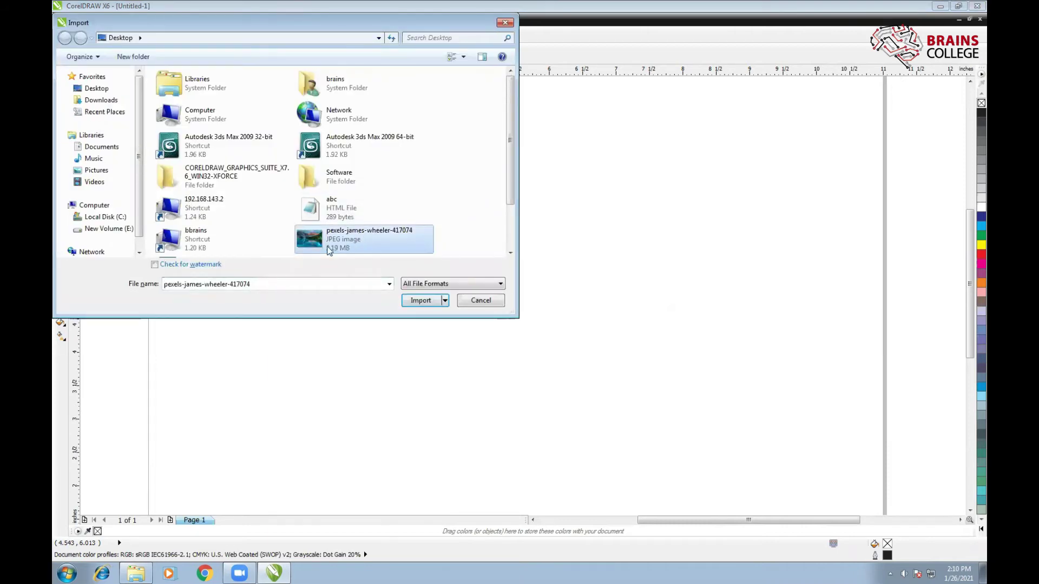
pyautogui.click(420, 301)
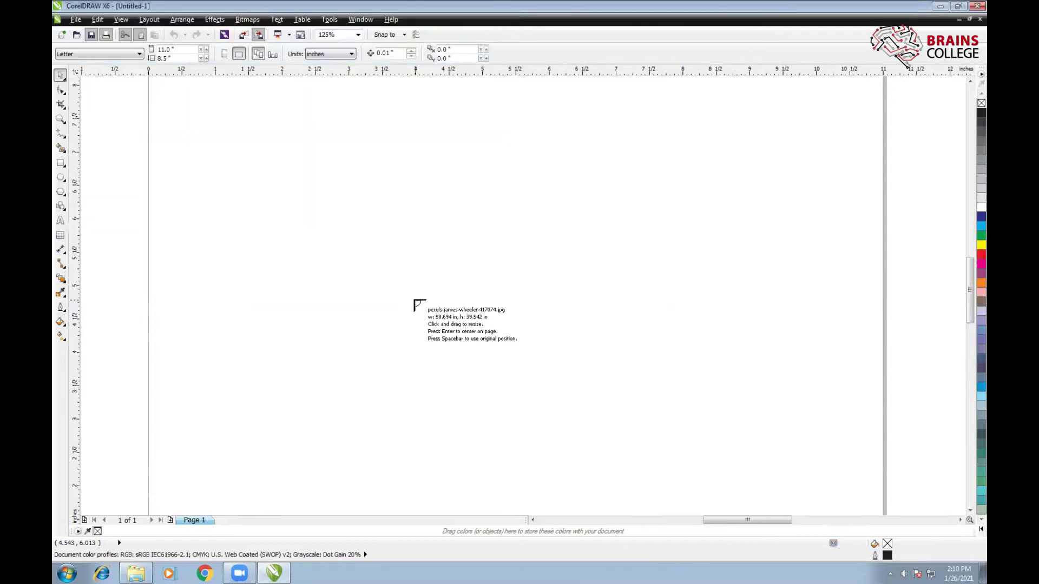
pyautogui.moveTo(323, 166); pyautogui.dragTo(566, 304)
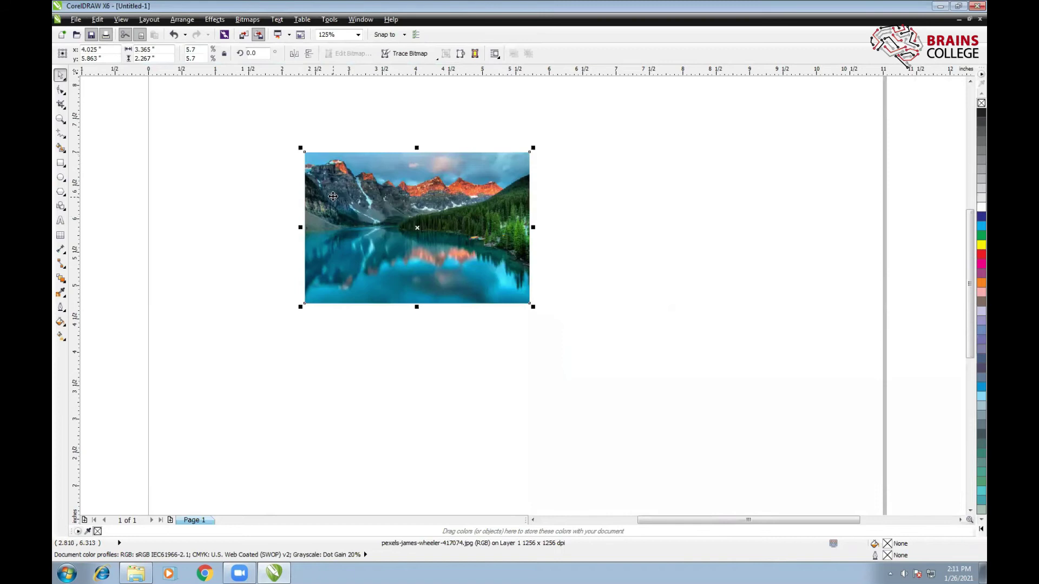
pyautogui.moveTo(358, 199); pyautogui.dragTo(403, 212)
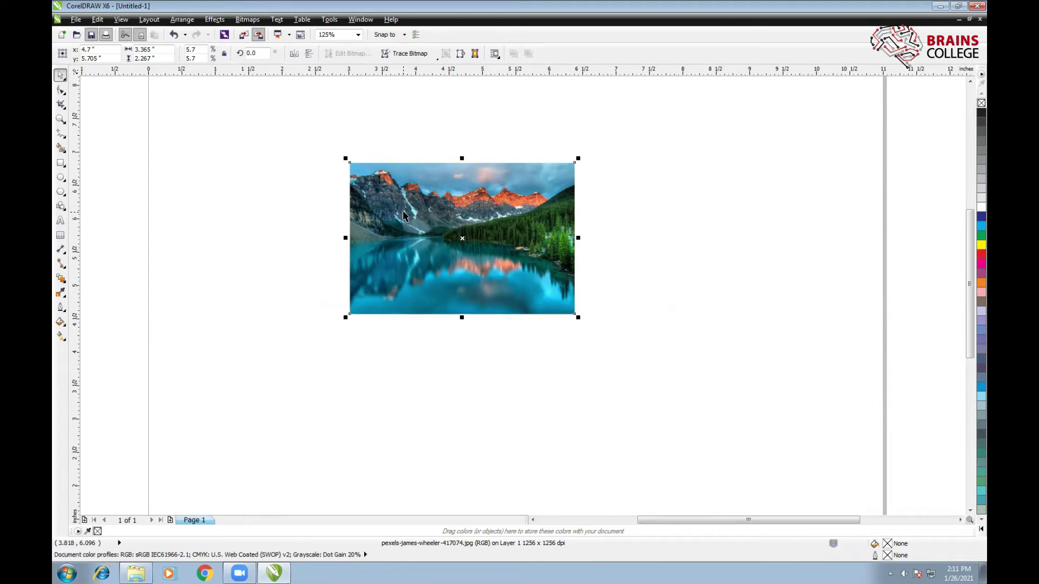
# Try placing a duplicate of the lake image slightly below the original
pyautogui.moveTo(403, 215); pyautogui.dragTo(415, 284)
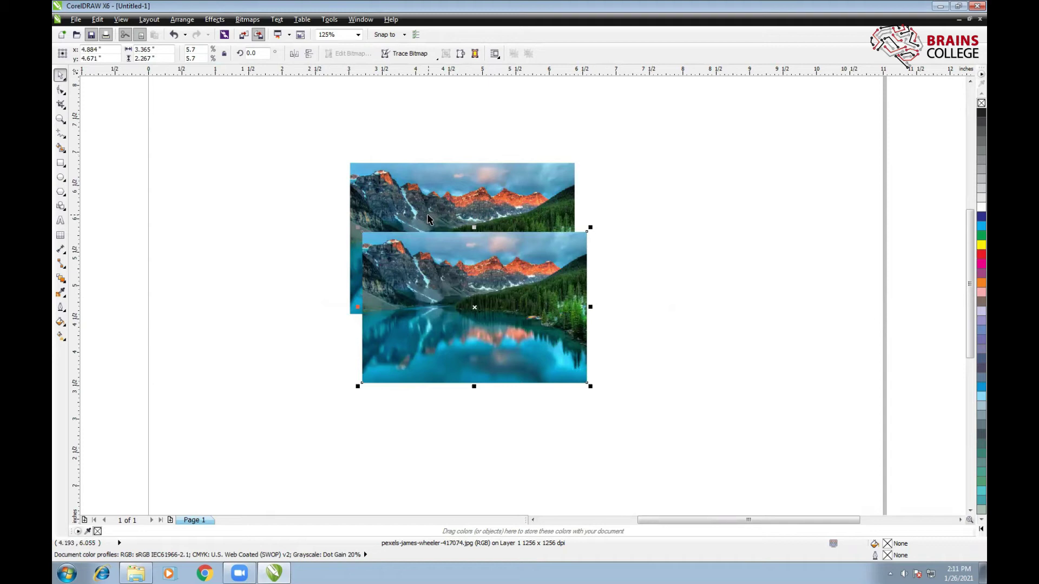
pyautogui.hotkey('ctrl', 'z')
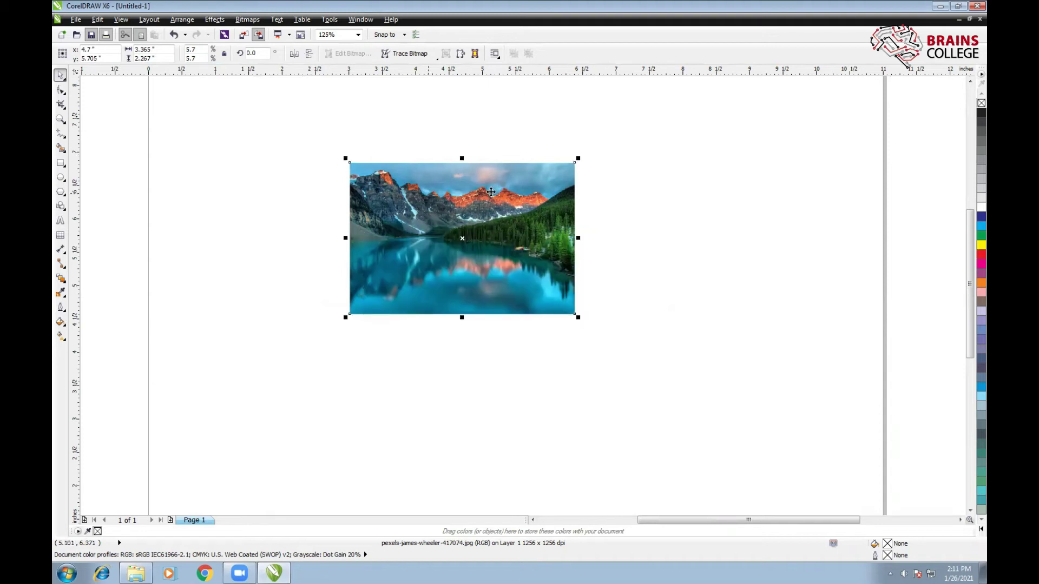
pyautogui.click(576, 158)
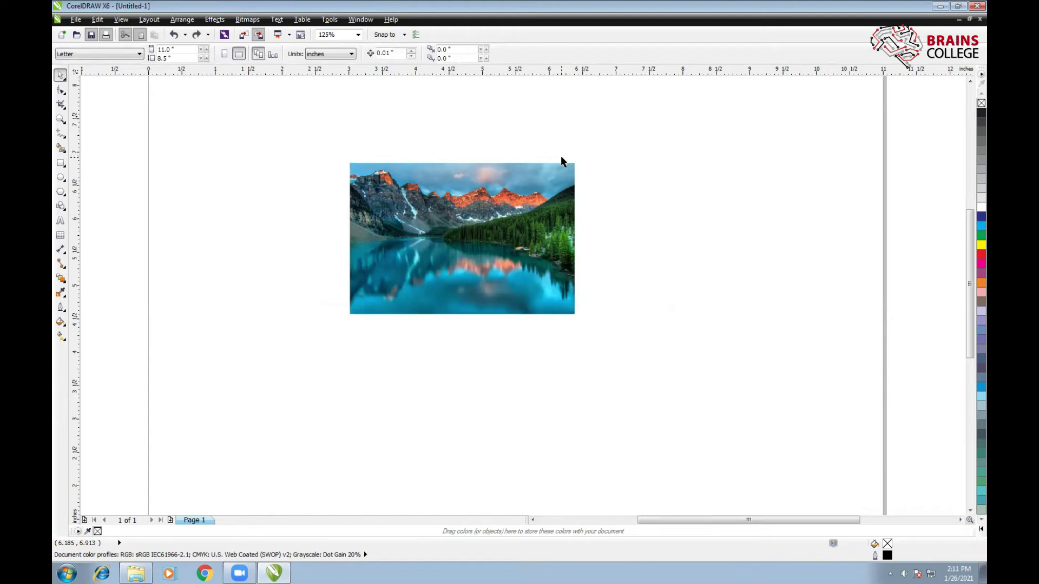
# Crop the front copy of the lake image to a full-width strip about 0.44 inches high along its lower edge
pyautogui.click(370, 208)
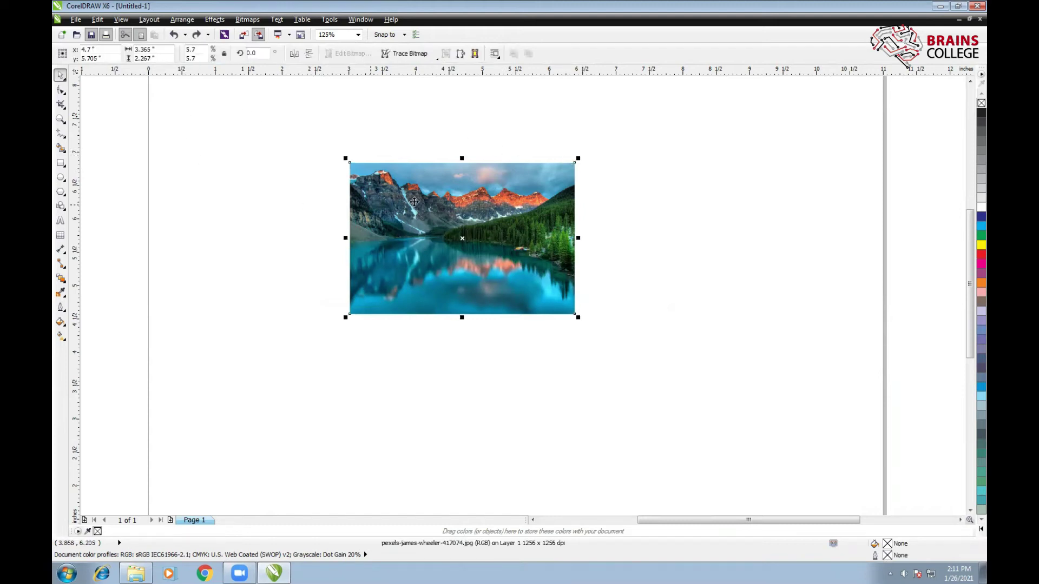
pyautogui.click(62, 104)
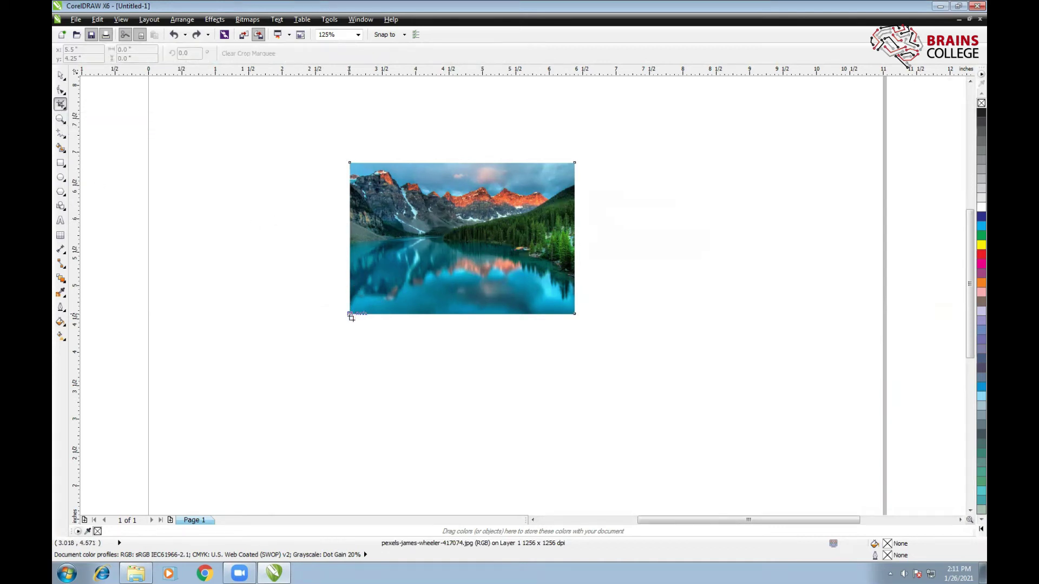
pyautogui.moveTo(350, 314); pyautogui.dragTo(575, 284)
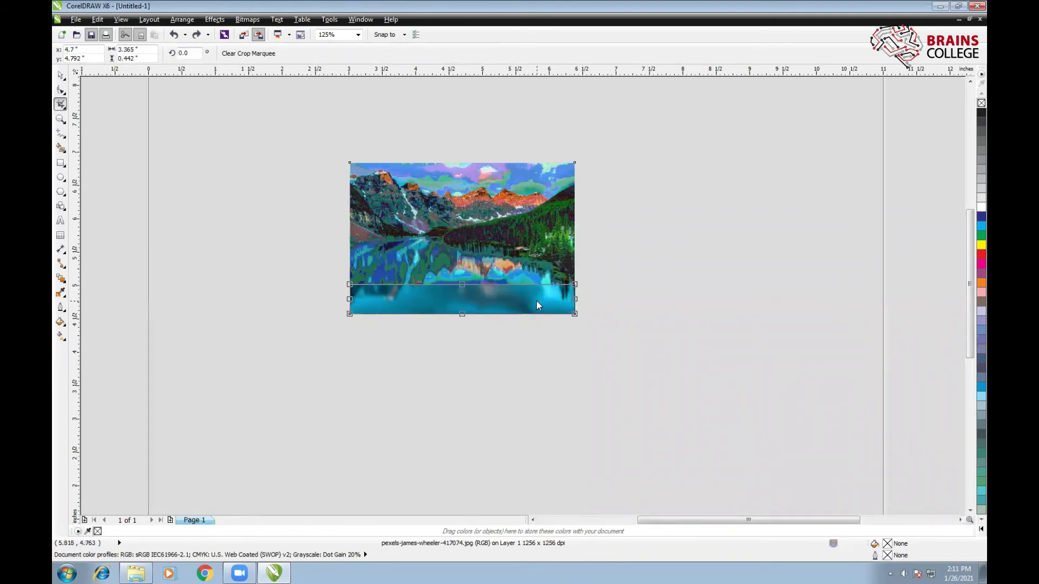
pyautogui.press('Escape')
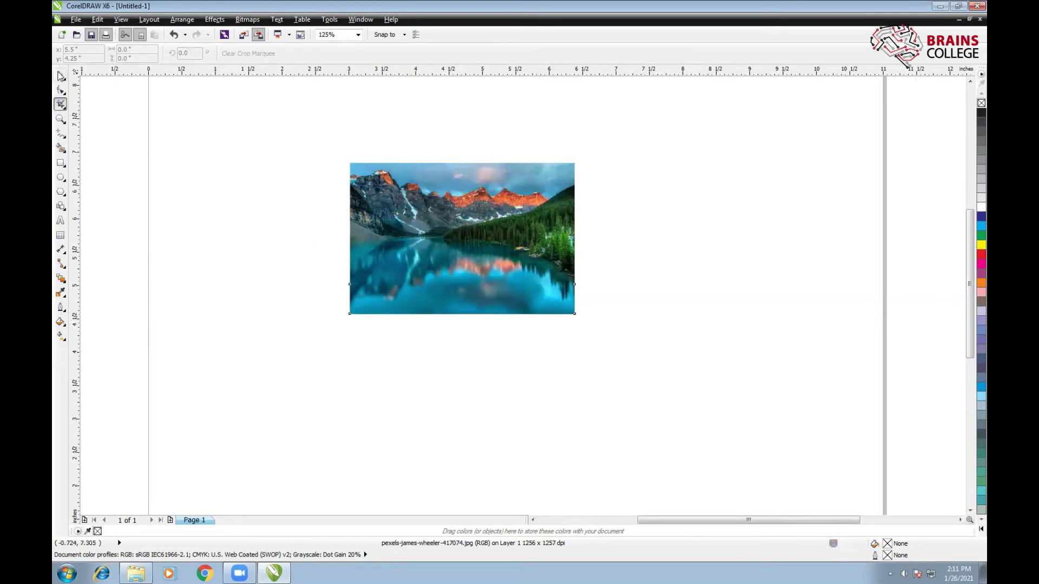
pyautogui.click(60, 74)
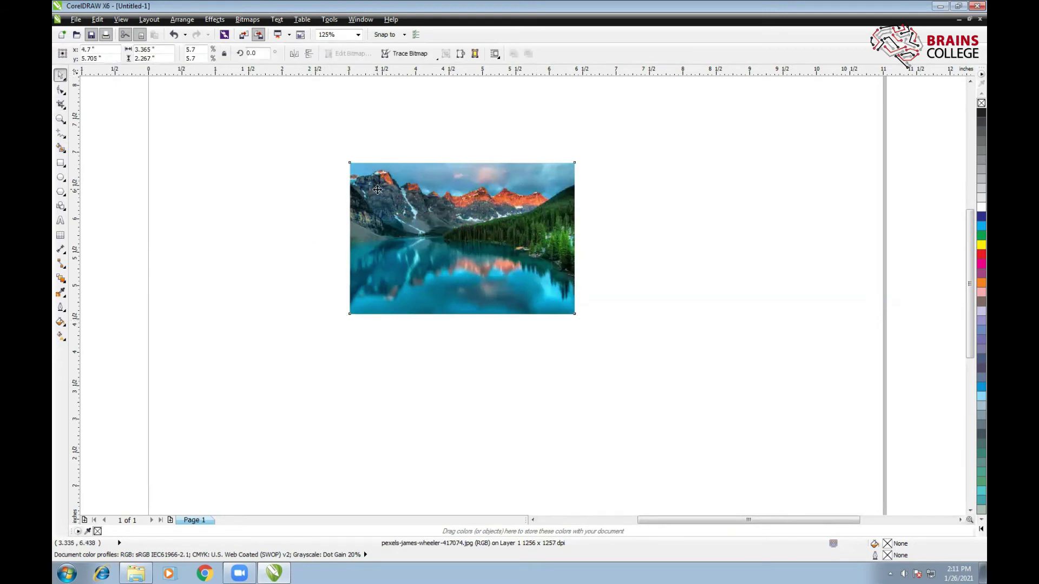
pyautogui.click(267, 242)
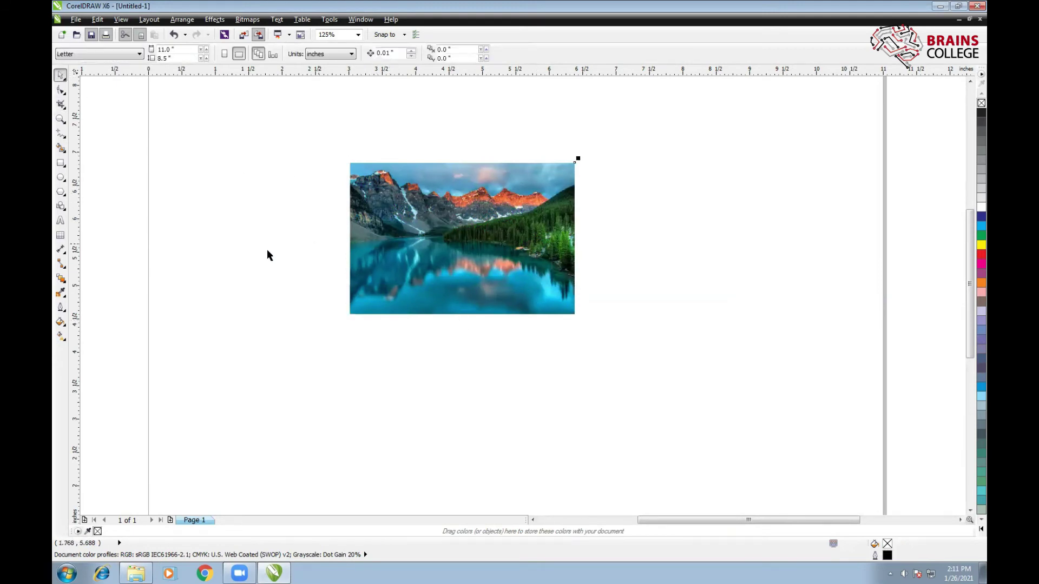
# Apply the Wet Paint distortion to the cropped lower strip with Wetness 50 and Percent 100
pyautogui.click(383, 303)
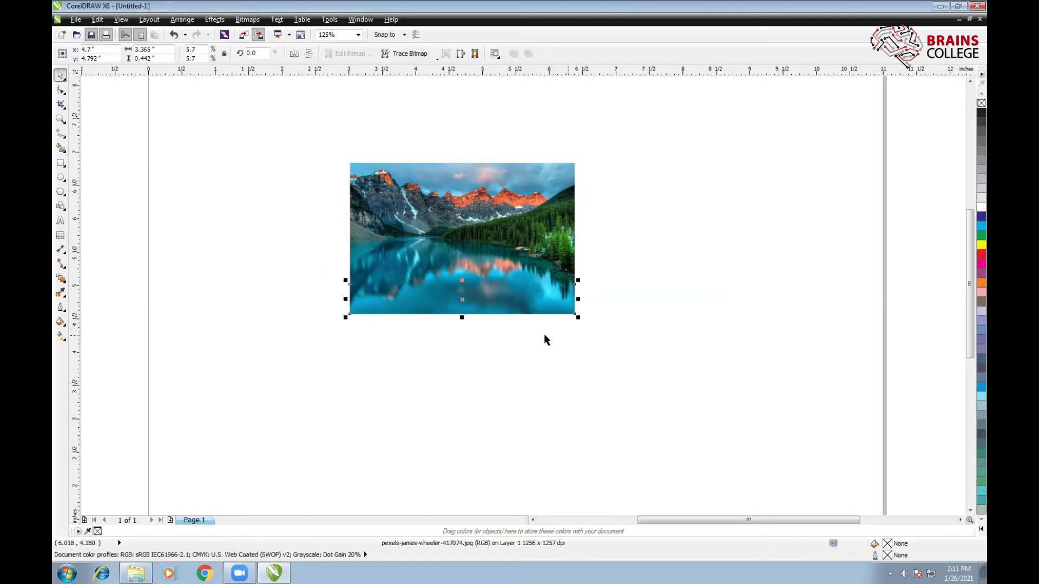
pyautogui.press('Escape')
pyautogui.click(518, 303)
pyautogui.click(247, 19)
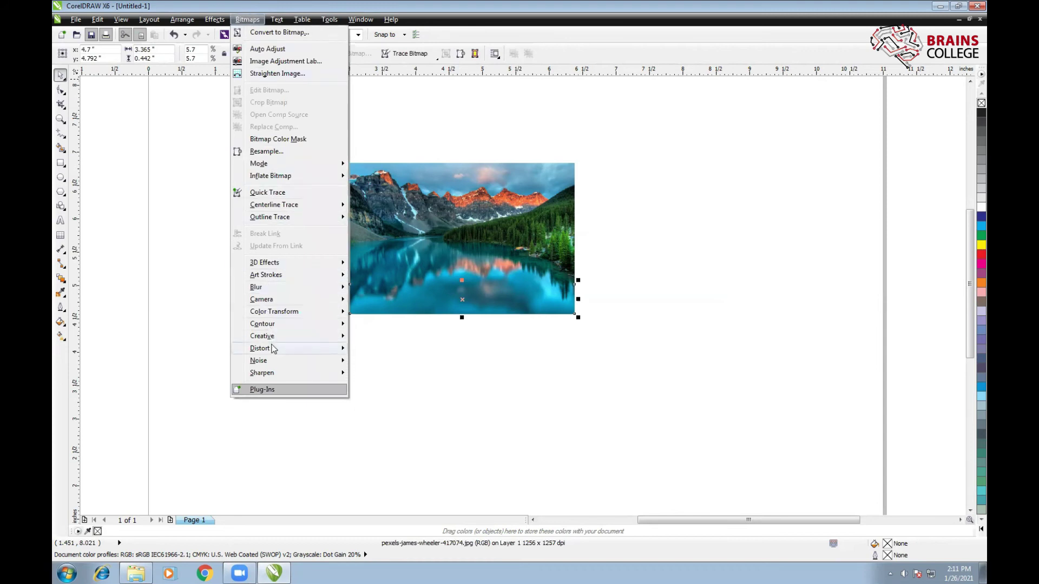
pyautogui.moveTo(273, 350)
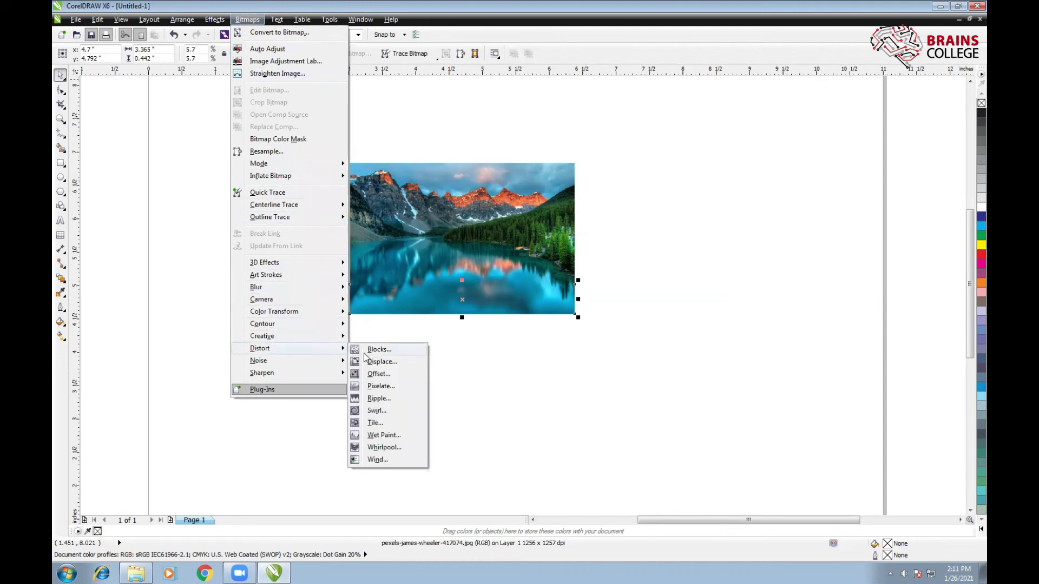
pyautogui.click(385, 435)
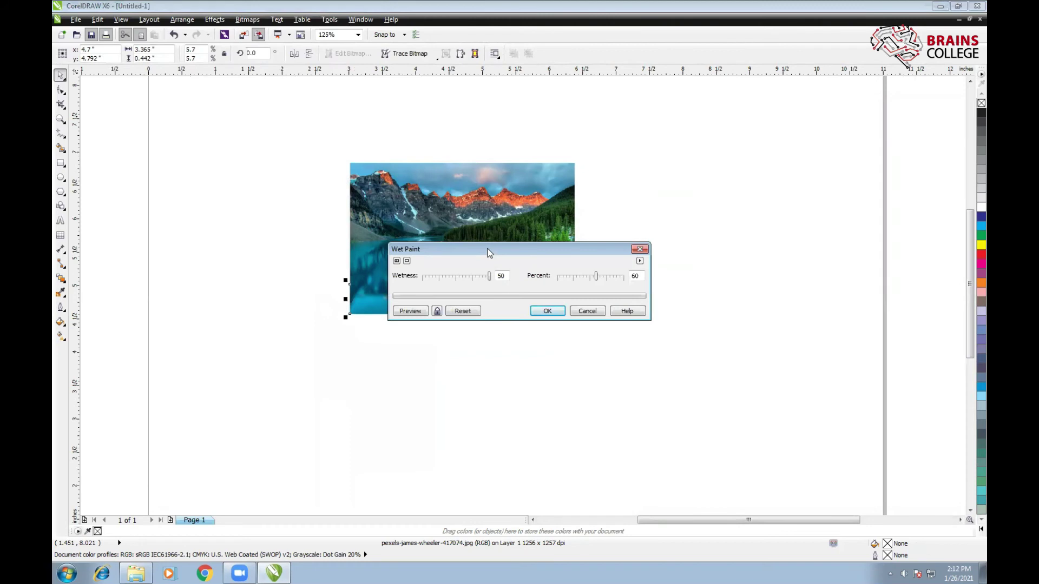
pyautogui.moveTo(489, 253); pyautogui.dragTo(642, 217)
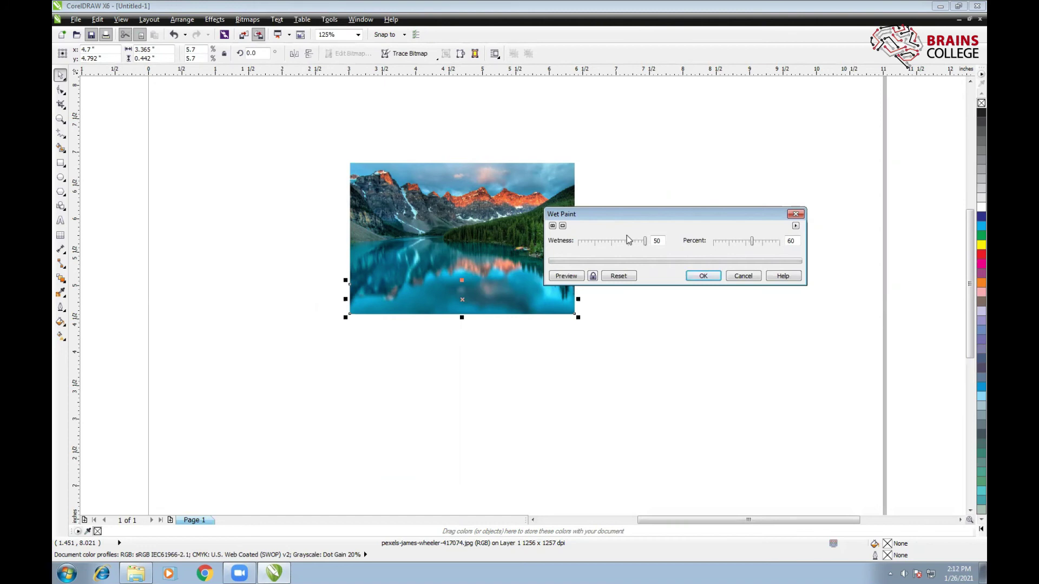
pyautogui.moveTo(754, 244); pyautogui.dragTo(788, 243)
pyautogui.click(646, 244)
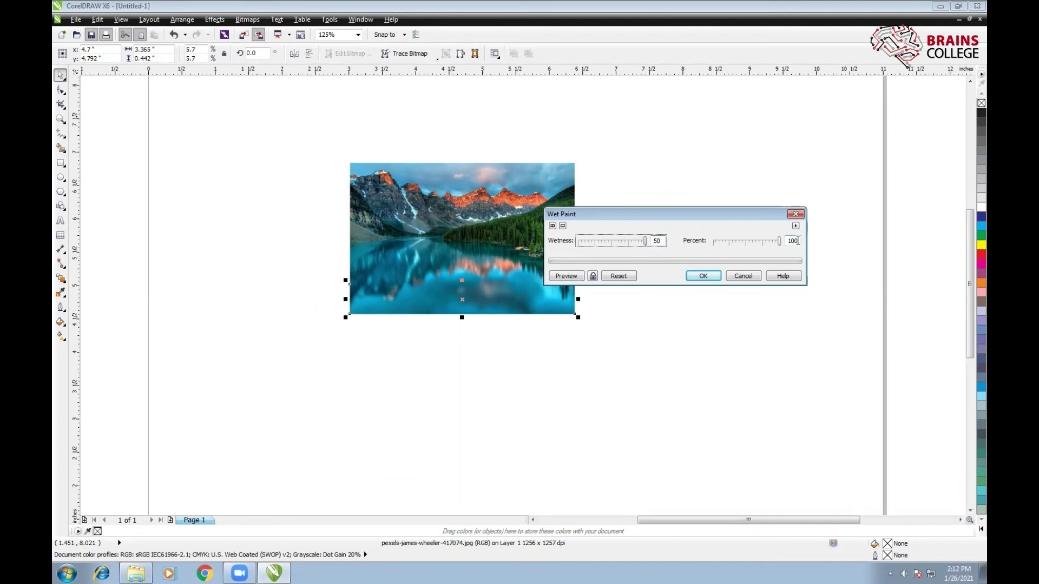
pyautogui.click(564, 278)
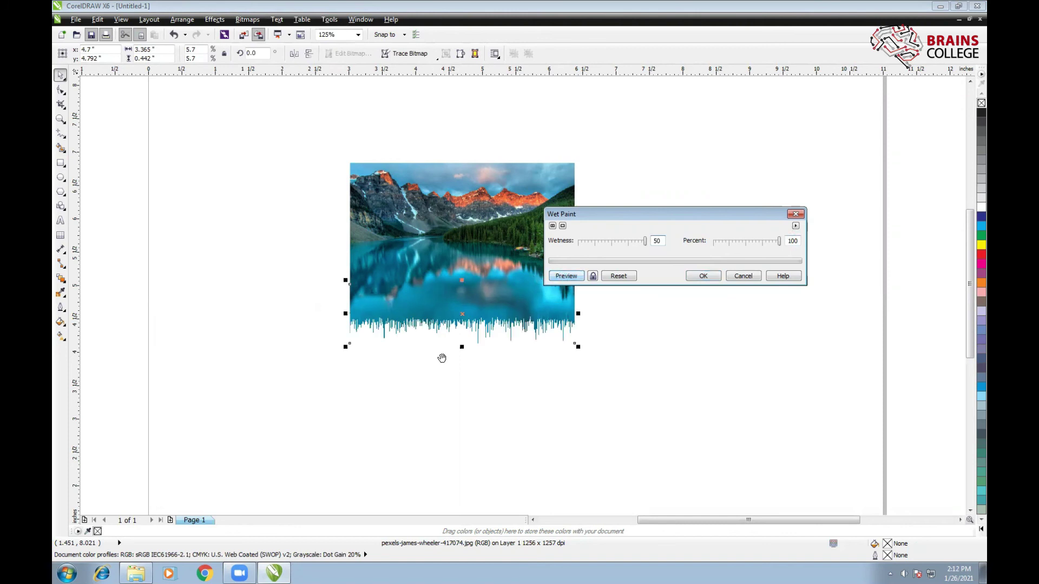
pyautogui.click(703, 275)
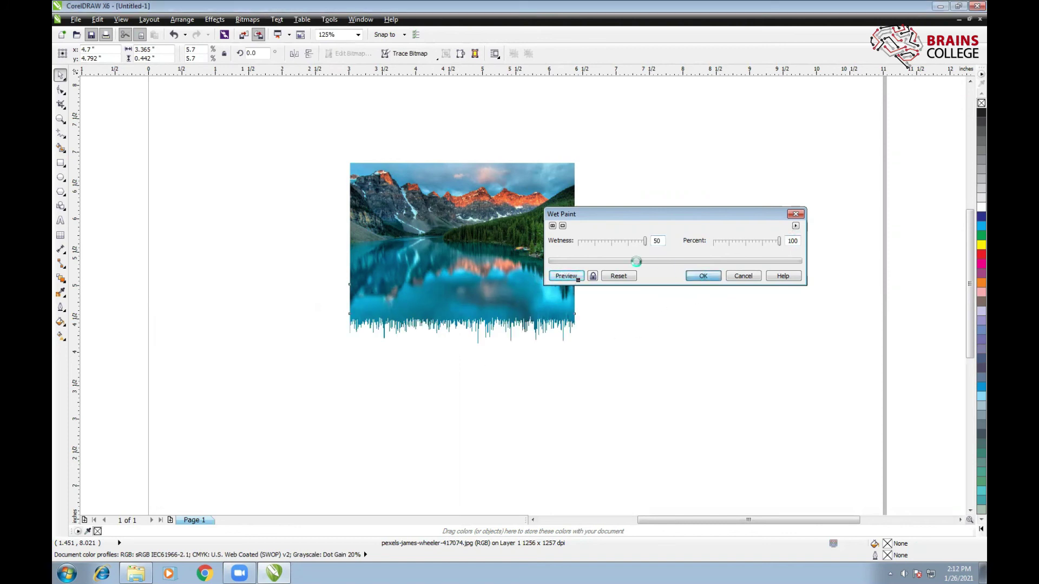
# Examine the dripping lower edge up close and check the extent of both image objects by selecting them together
pyautogui.scroll(2, 473, 273)
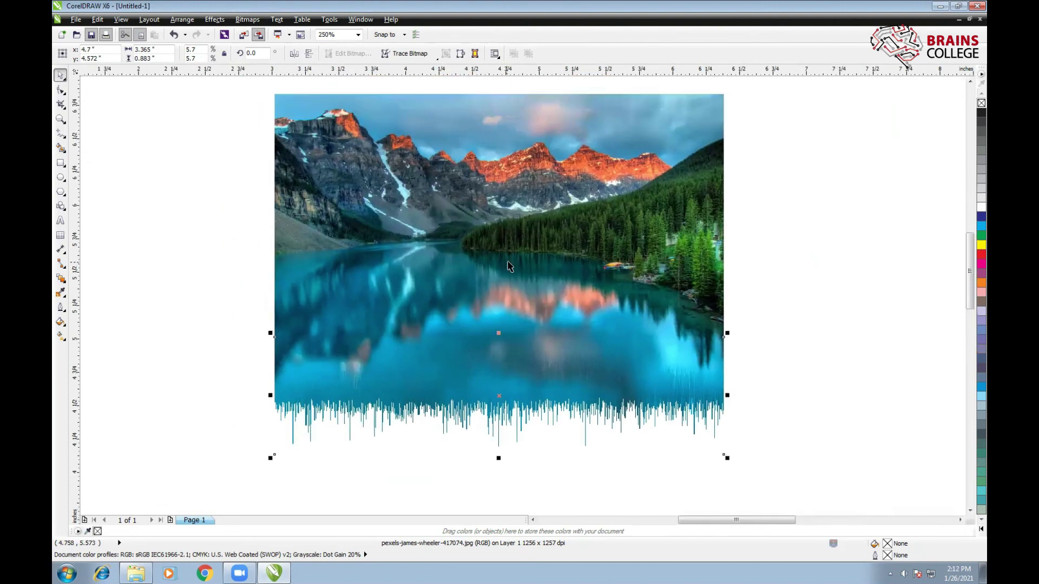
pyautogui.scroll(-2, 468, 241)
pyautogui.moveTo(352, 163); pyautogui.dragTo(628, 386)
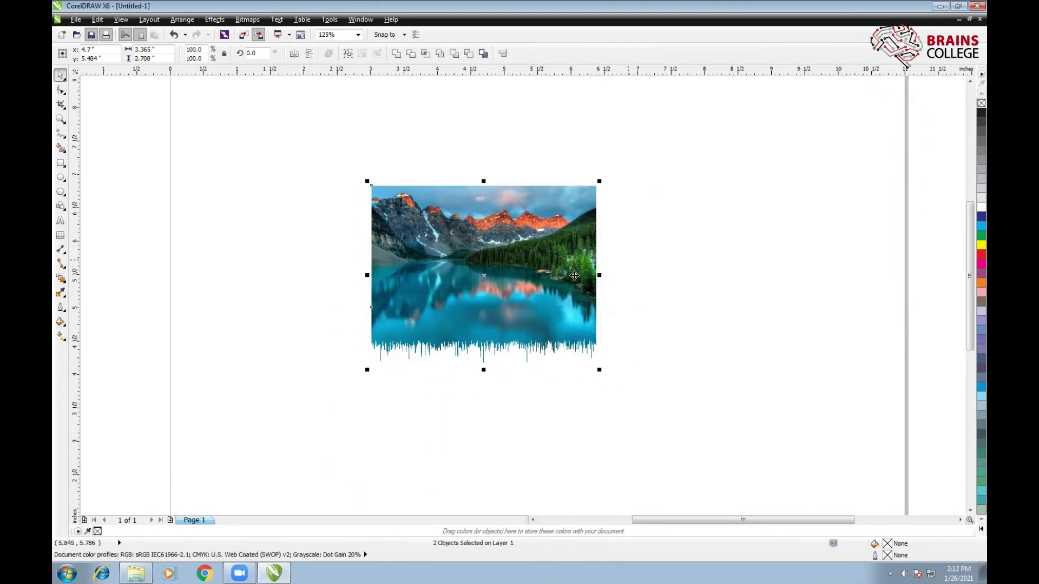
pyautogui.click(609, 330)
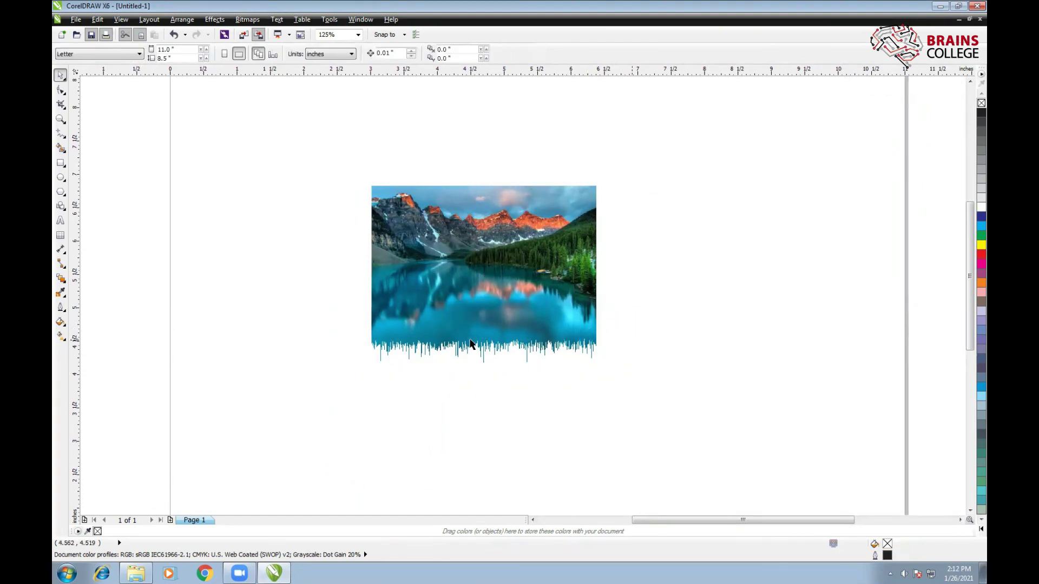